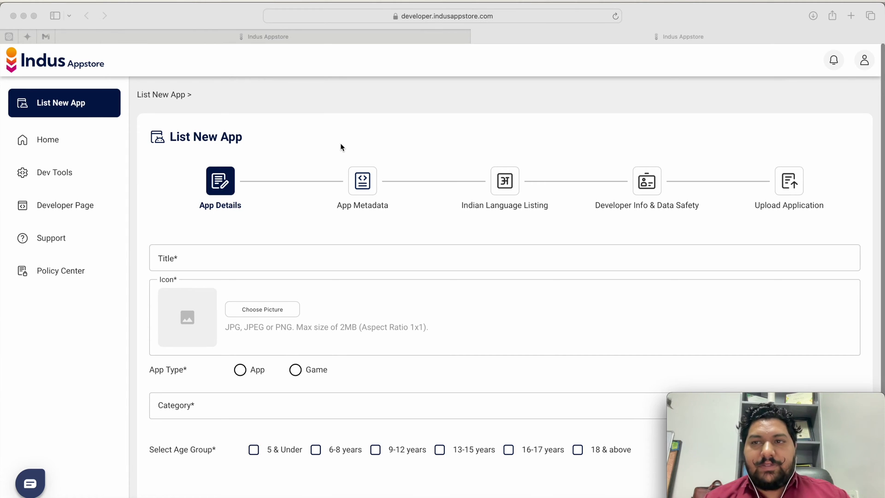
Open the account menu from the profile icon at the top right of the header.
{"action": "left_click", "coordinate": [864, 60]}
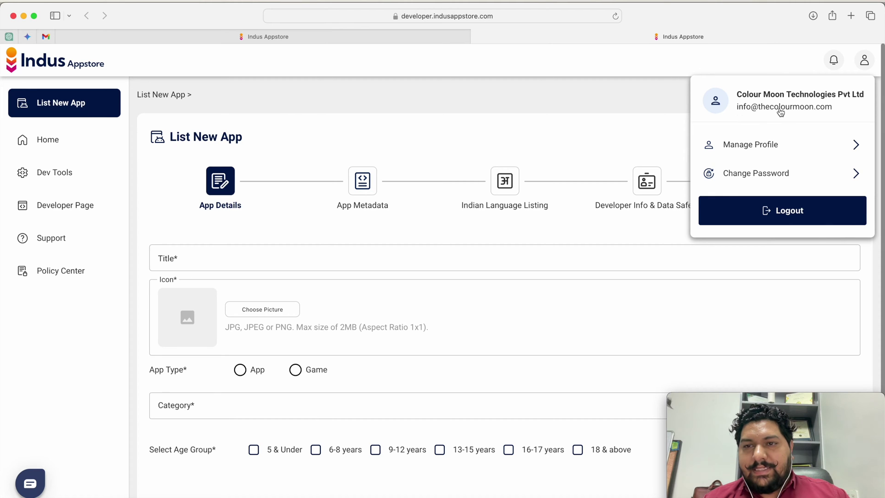
Open Manage Profile to view the organisation's read-only developer details.
{"action": "left_click", "coordinate": [765, 146]}
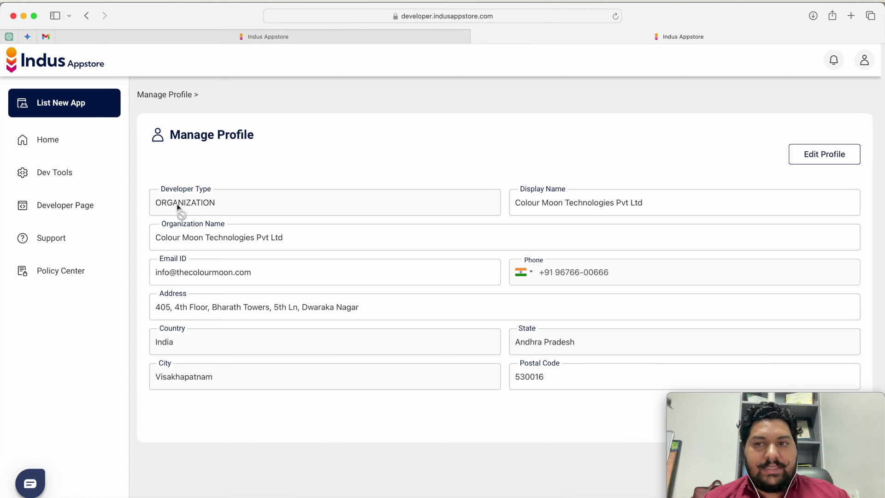
{"action": "left_click", "coordinate": [825, 154]}
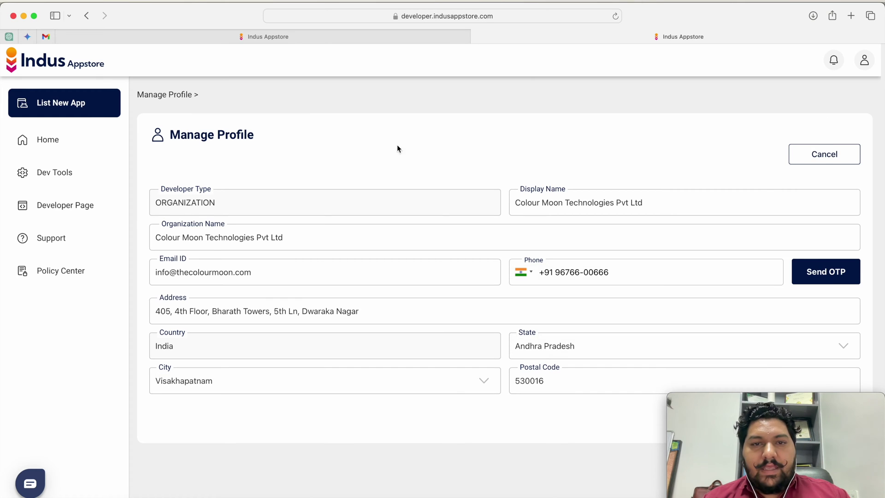
{"action": "left_click", "coordinate": [817, 154]}
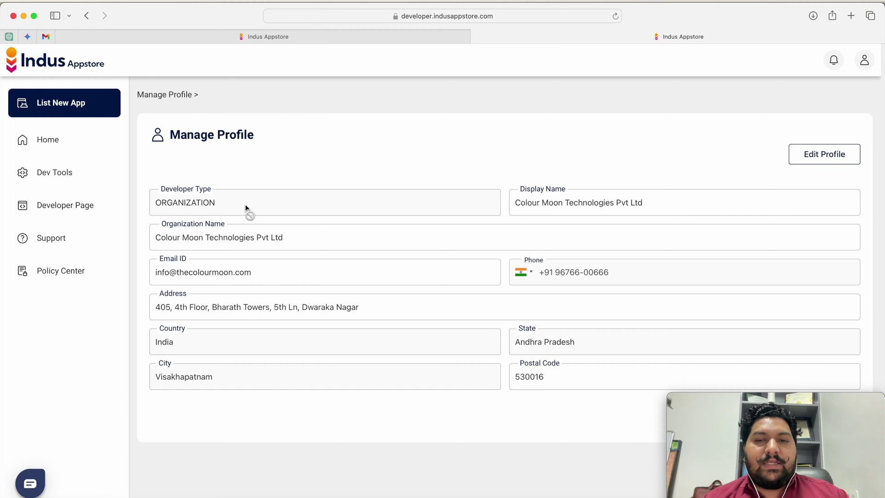
{"action": "scroll", "coordinate": [261, 173], "scroll_direction": "down", "scroll_amount": 1}
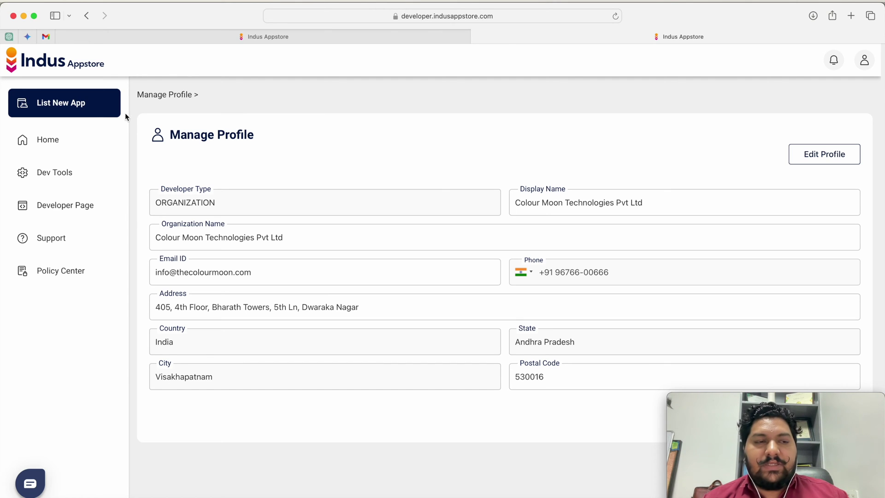
Start a new app listing and set its App Type to App.
{"action": "left_click", "coordinate": [96, 112]}
{"action": "scroll", "coordinate": [189, 132], "scroll_direction": "down", "scroll_amount": 1}
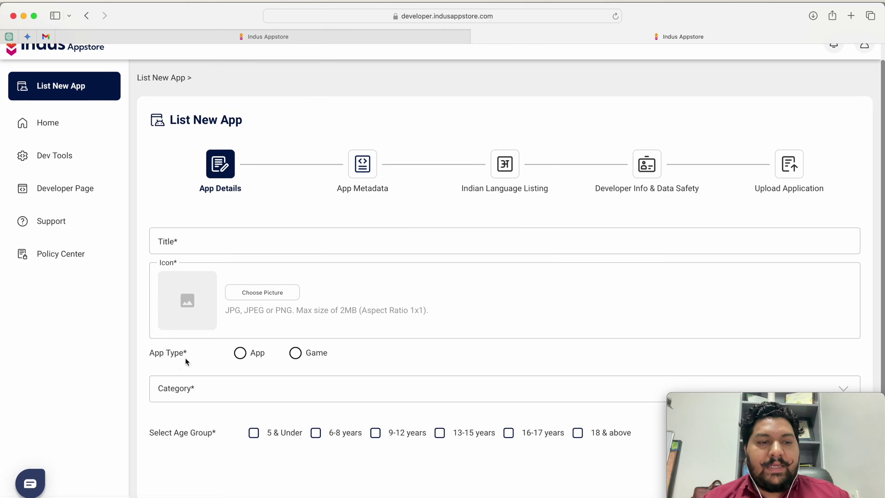
{"action": "left_click_drag", "start_coordinate": [148, 350], "coordinate": [200, 350]}
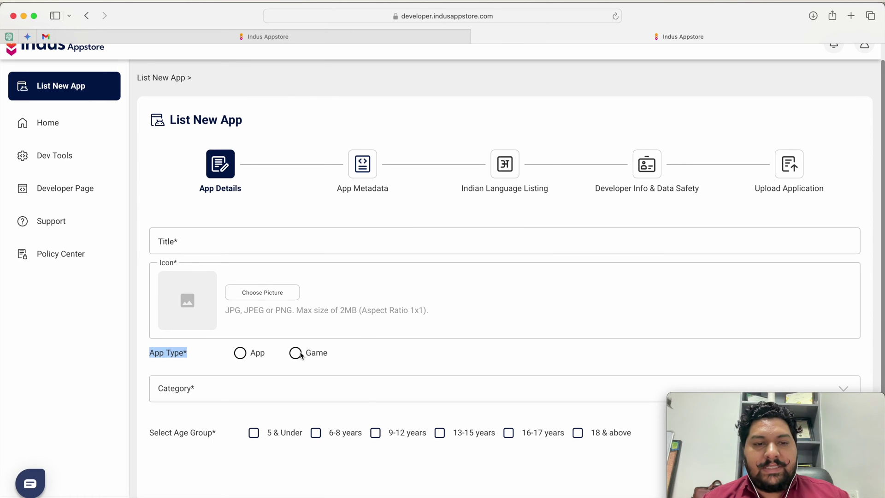
{"action": "left_click", "coordinate": [240, 353]}
{"action": "scroll", "coordinate": [247, 356], "scroll_direction": "down", "scroll_amount": 3}
{"action": "scroll", "coordinate": [247, 353], "scroll_direction": "down", "scroll_amount": 3}
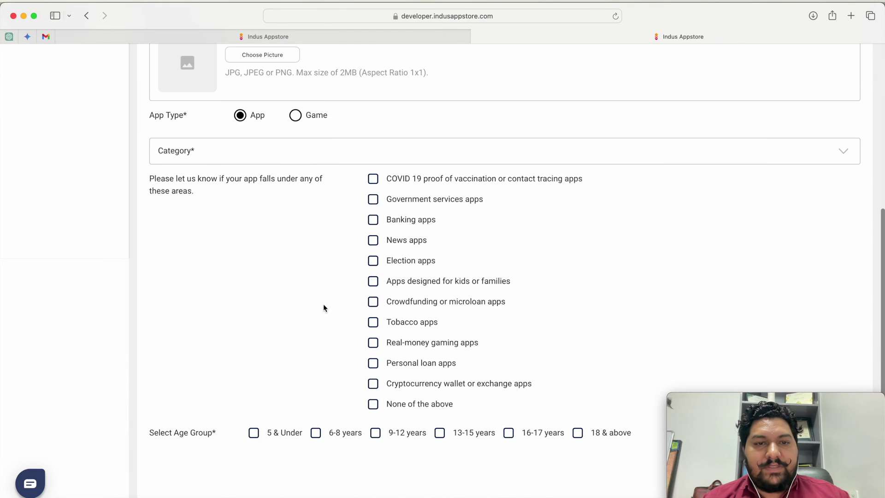
Browse the Category list and close it without choosing a category.
{"action": "left_click", "coordinate": [179, 151]}
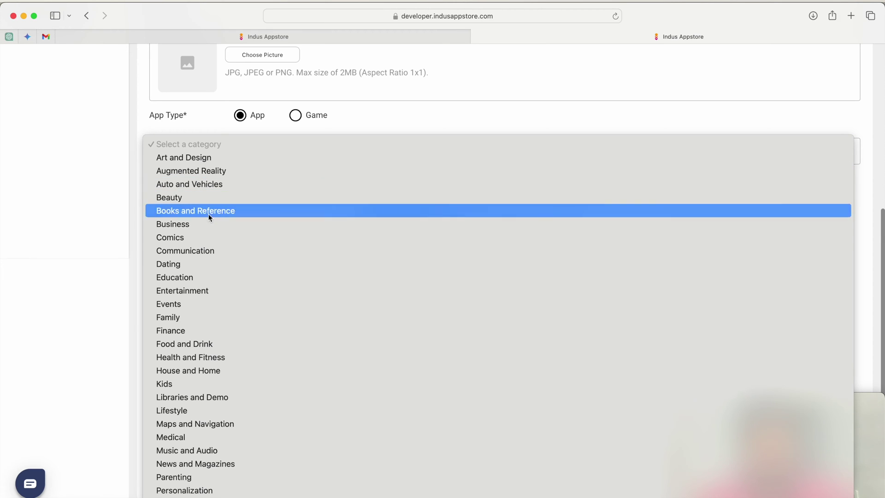
{"action": "scroll", "coordinate": [204, 307], "scroll_direction": "down", "scroll_amount": 3}
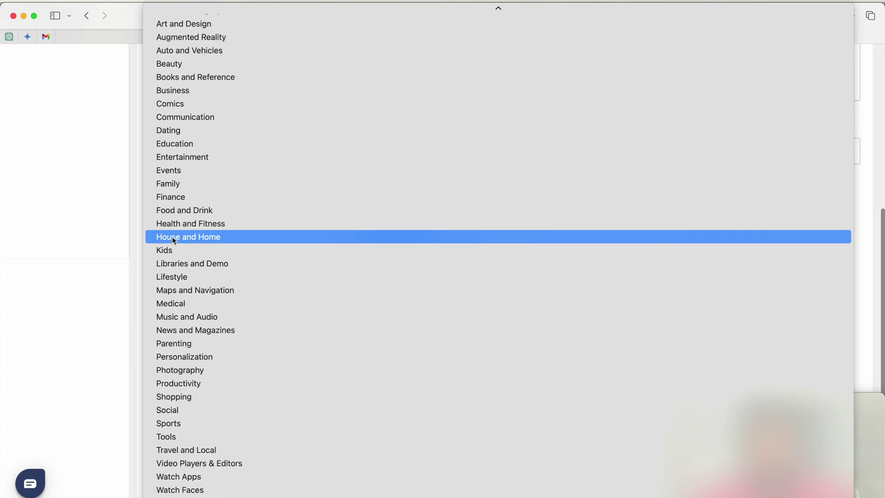
{"action": "left_click", "coordinate": [134, 185]}
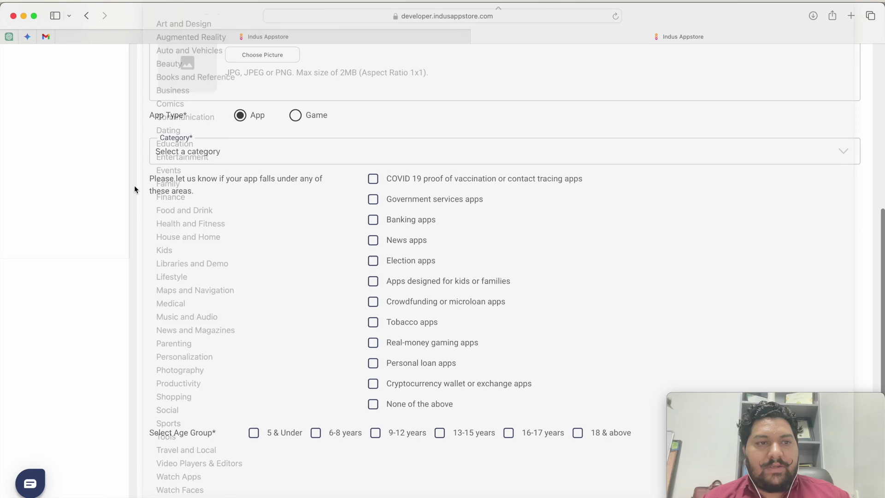
Switch App Type to Game and look over the game categories without choosing one.
{"action": "left_click", "coordinate": [296, 116]}
{"action": "left_click", "coordinate": [207, 152]}
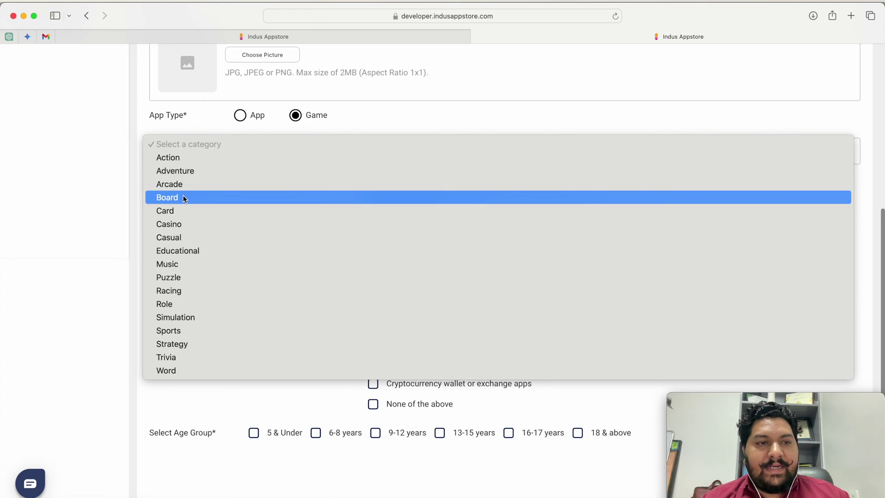
{"action": "left_click", "coordinate": [159, 122]}
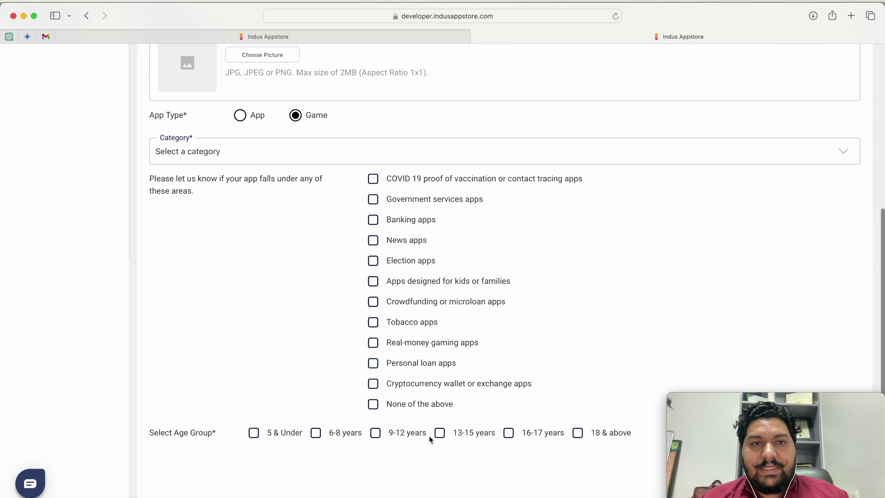
Return to the Home page showing the Moon Rummy draft listing.
{"action": "scroll", "coordinate": [392, 327], "scroll_direction": "up", "scroll_amount": 10}
{"action": "scroll", "coordinate": [372, 186], "scroll_direction": "down", "scroll_amount": 5}
{"action": "scroll", "coordinate": [371, 187], "scroll_direction": "up", "scroll_amount": 4}
{"action": "scroll", "coordinate": [313, 181], "scroll_direction": "up", "scroll_amount": 2}
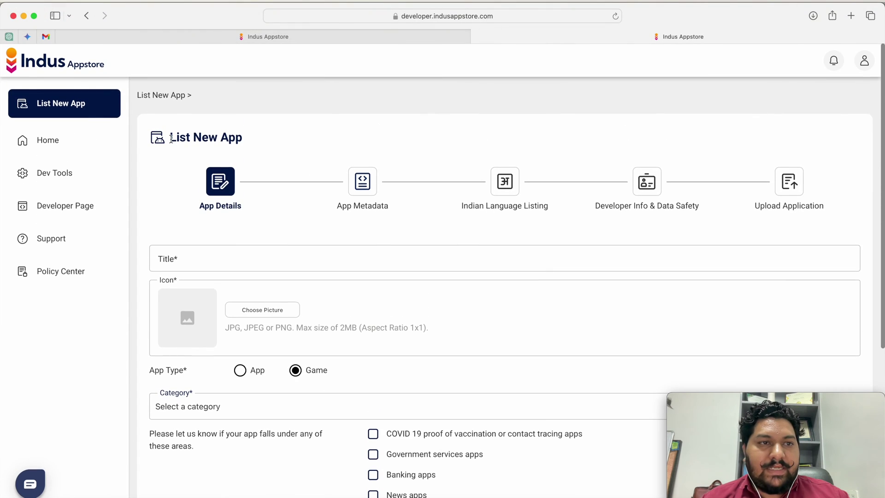
{"action": "left_click", "coordinate": [73, 144]}
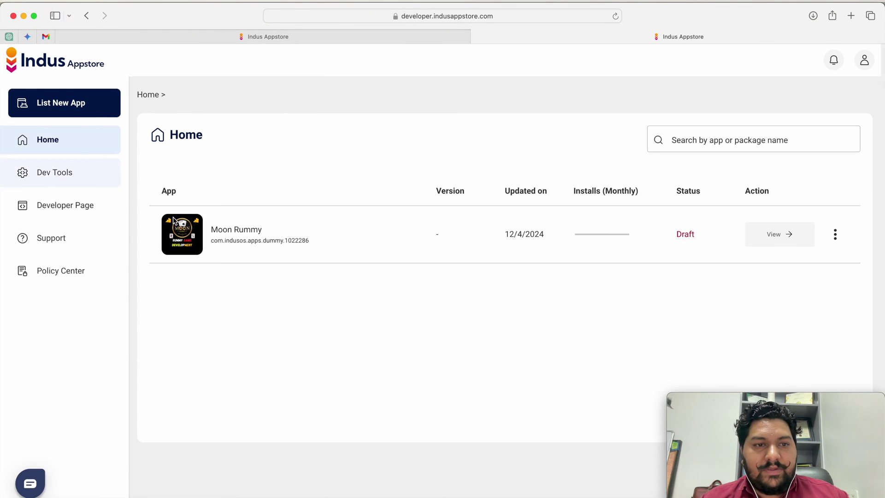
Edit Moon Rummy's details, set app areas to None of the above, and save.
{"action": "left_click", "coordinate": [219, 232]}
{"action": "scroll", "coordinate": [790, 175], "scroll_direction": "down", "scroll_amount": 1}
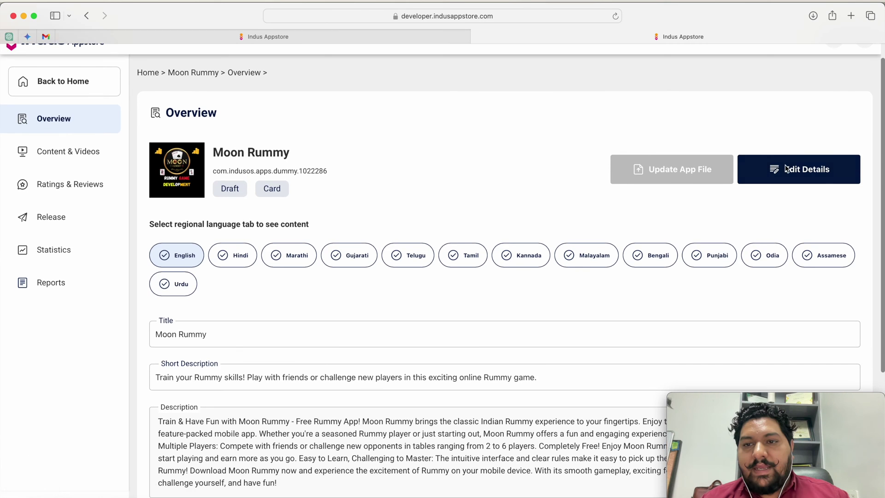
{"action": "left_click", "coordinate": [790, 168]}
{"action": "scroll", "coordinate": [392, 206], "scroll_direction": "down", "scroll_amount": 5}
{"action": "scroll", "coordinate": [393, 206], "scroll_direction": "down", "scroll_amount": 3}
{"action": "left_click", "coordinate": [373, 342]}
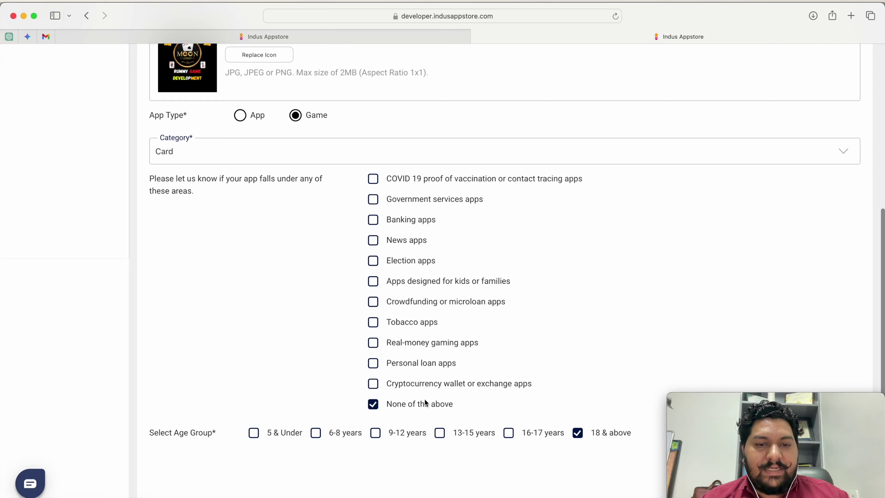
{"action": "scroll", "coordinate": [465, 391], "scroll_direction": "down", "scroll_amount": 1}
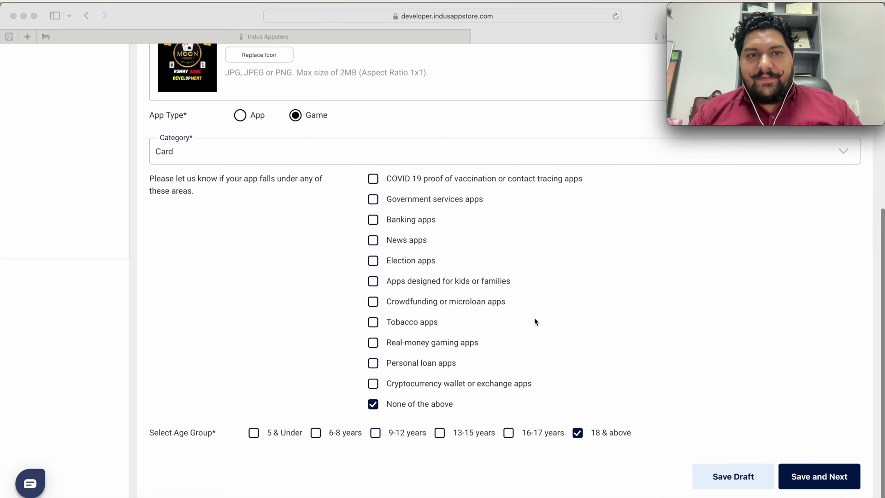
{"action": "left_click", "coordinate": [802, 478]}
{"action": "left_click", "coordinate": [808, 477]}
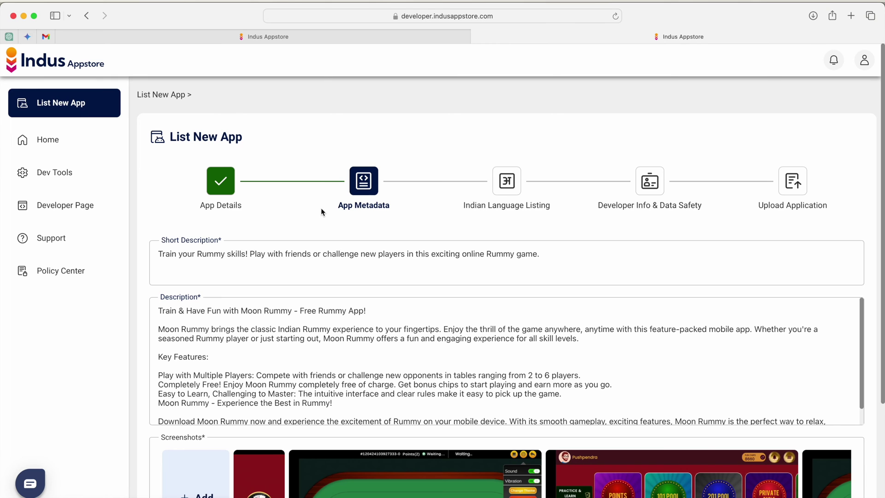
Scroll through and review the App Metadata fields.
{"action": "scroll", "coordinate": [321, 208], "scroll_direction": "down", "scroll_amount": 3}
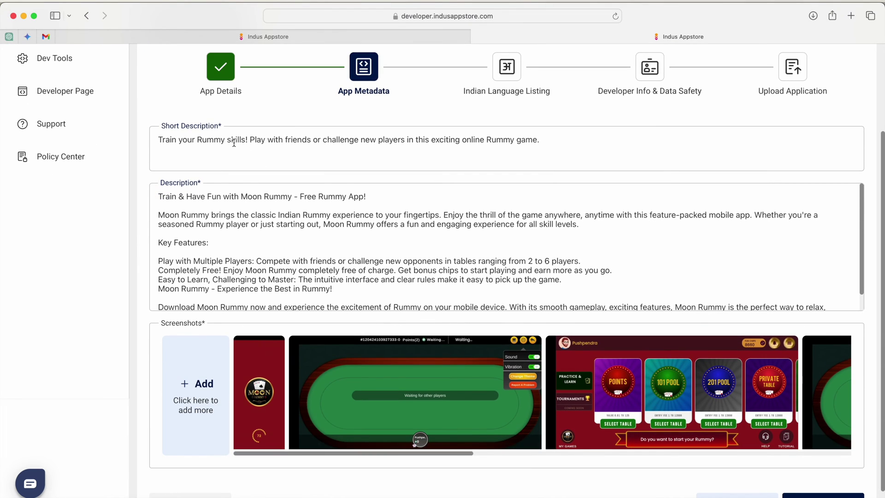
{"action": "scroll", "coordinate": [190, 185], "scroll_direction": "down", "scroll_amount": 5}
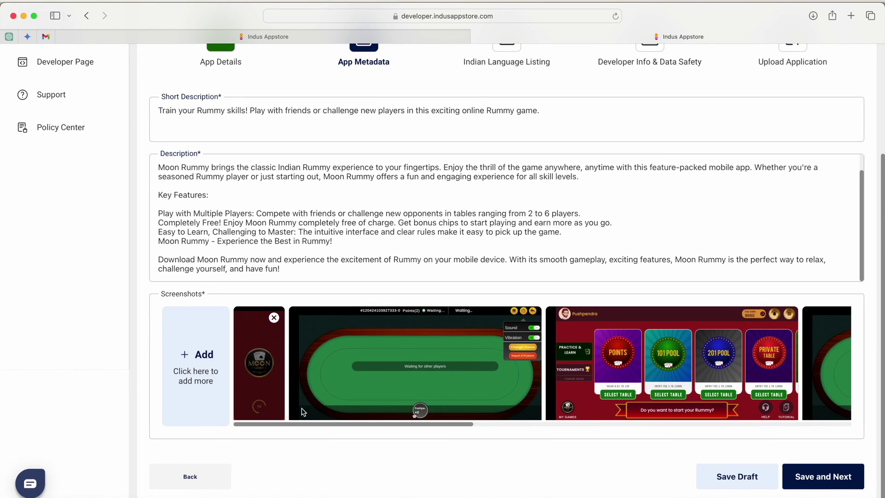
{"action": "mouse_move", "coordinate": [429, 407]}
{"action": "left_click_drag", "start_coordinate": [405, 421], "coordinate": [746, 431]}
{"action": "scroll", "coordinate": [527, 458], "scroll_direction": "up", "scroll_amount": 5}
{"action": "scroll", "coordinate": [530, 434], "scroll_direction": "down", "scroll_amount": 5}
Save the metadata and bring up the Generate All Language(s) translation chooser.
{"action": "left_click", "coordinate": [814, 482]}
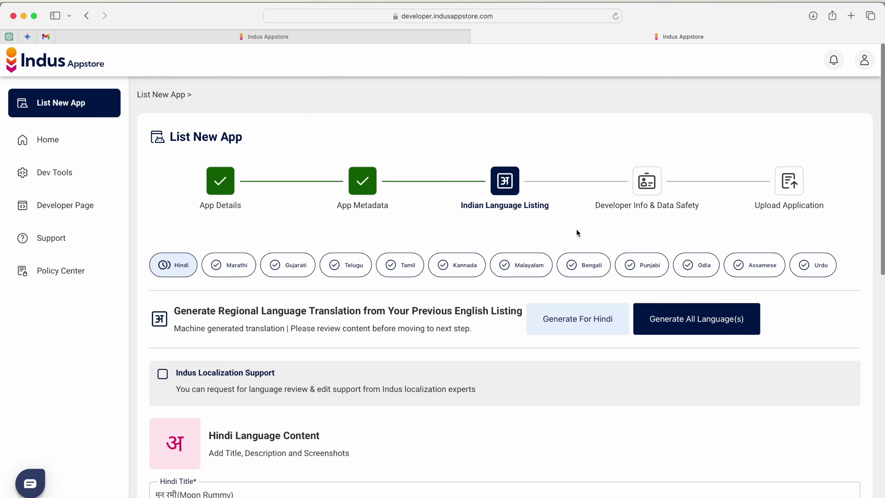
{"action": "scroll", "coordinate": [576, 229], "scroll_direction": "down", "scroll_amount": 2}
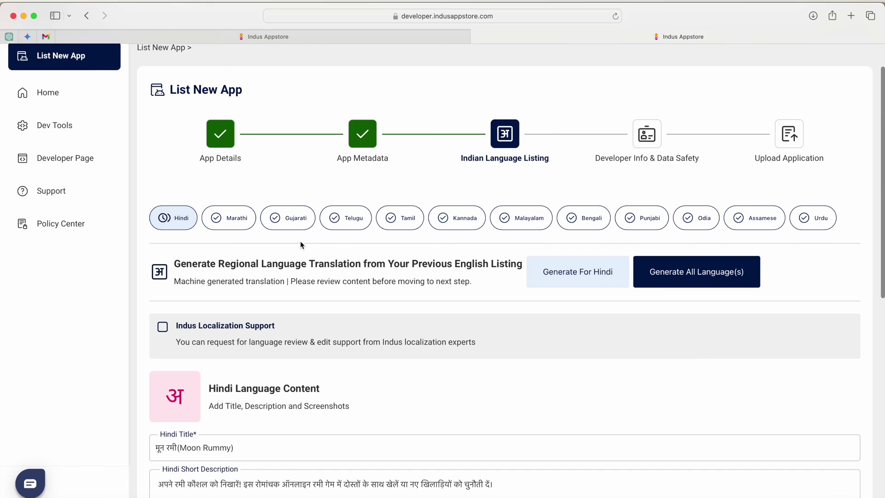
{"action": "left_click", "coordinate": [679, 275]}
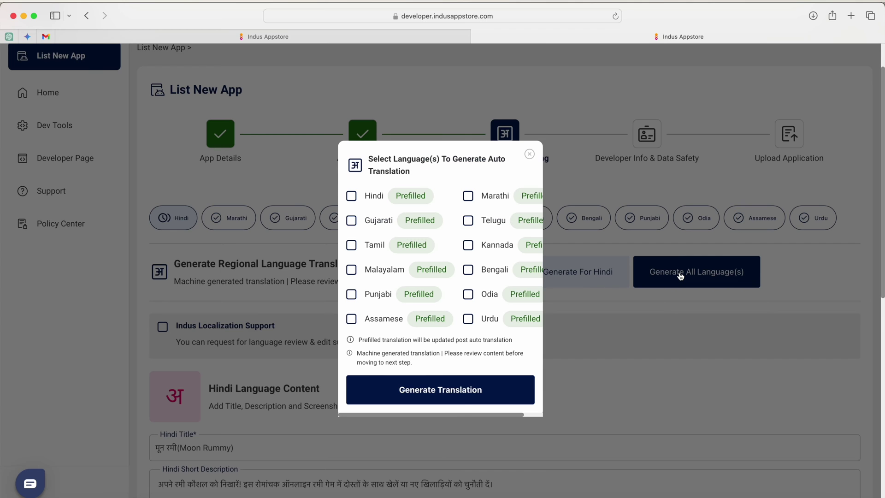
{"action": "scroll", "coordinate": [456, 280], "scroll_direction": "right", "scroll_amount": 2}
{"action": "scroll", "coordinate": [456, 280], "scroll_direction": "left", "scroll_amount": 2}
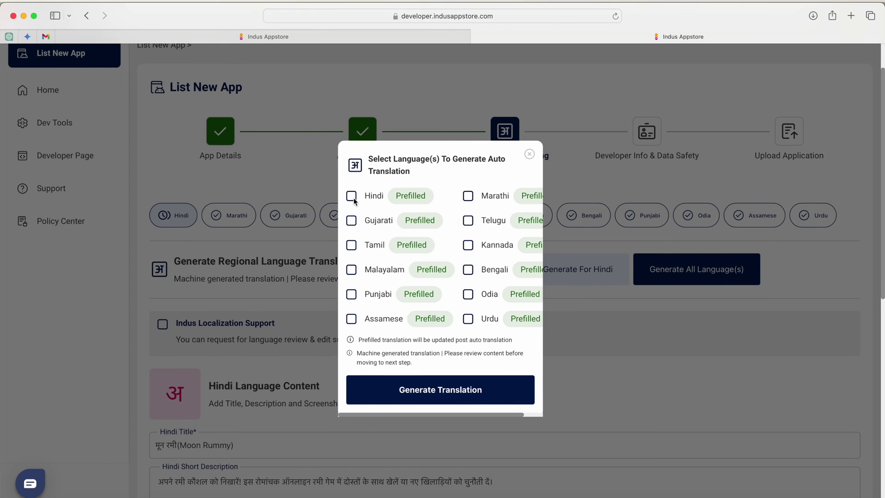
Tick and untick Gujarati, then close the chooser without generating.
{"action": "left_click", "coordinate": [352, 221]}
{"action": "left_click", "coordinate": [352, 221]}
{"action": "scroll", "coordinate": [351, 222], "scroll_direction": "down", "scroll_amount": 1}
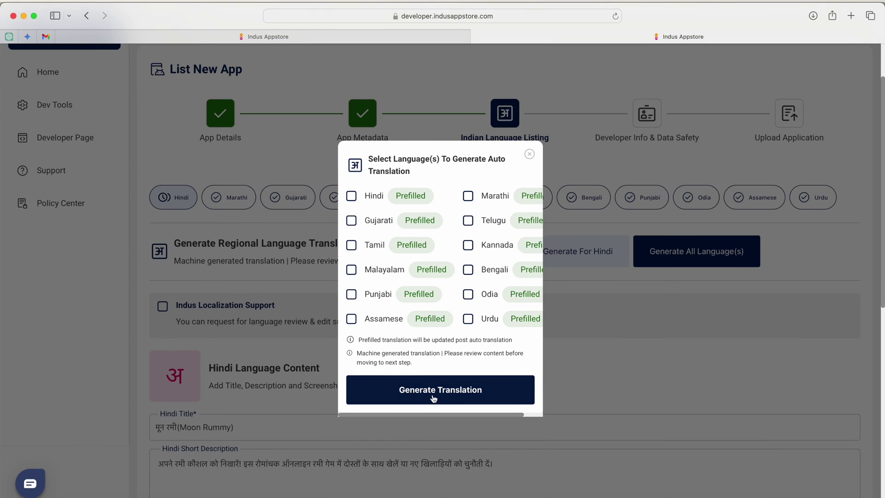
{"action": "left_click", "coordinate": [529, 154]}
Check the generated listings in each language tab from Marathi through Urdu.
{"action": "scroll", "coordinate": [424, 360], "scroll_direction": "down", "scroll_amount": 2}
{"action": "scroll", "coordinate": [424, 361], "scroll_direction": "down", "scroll_amount": 5}
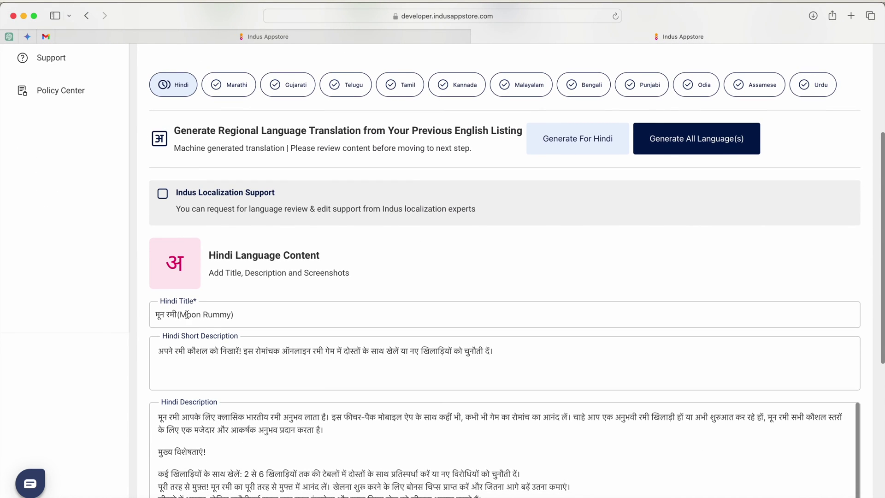
{"action": "left_click", "coordinate": [236, 85]}
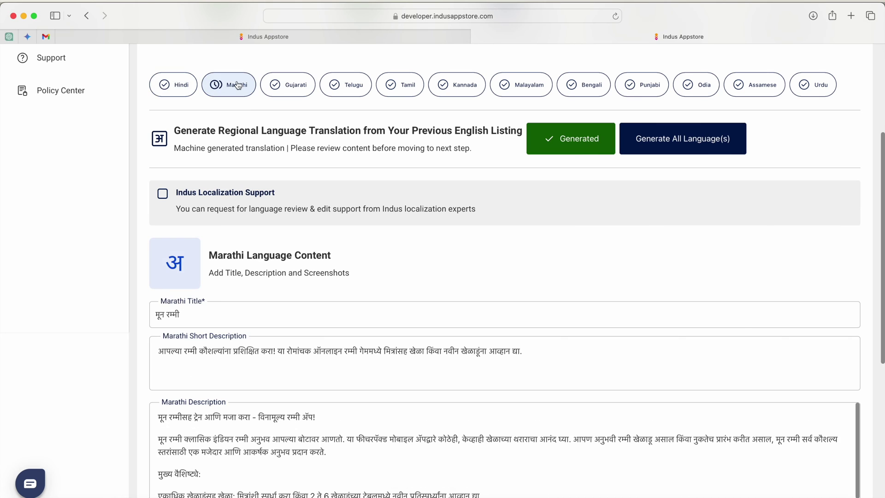
{"action": "left_click", "coordinate": [301, 89]}
{"action": "left_click", "coordinate": [353, 86]}
{"action": "left_click", "coordinate": [408, 86]}
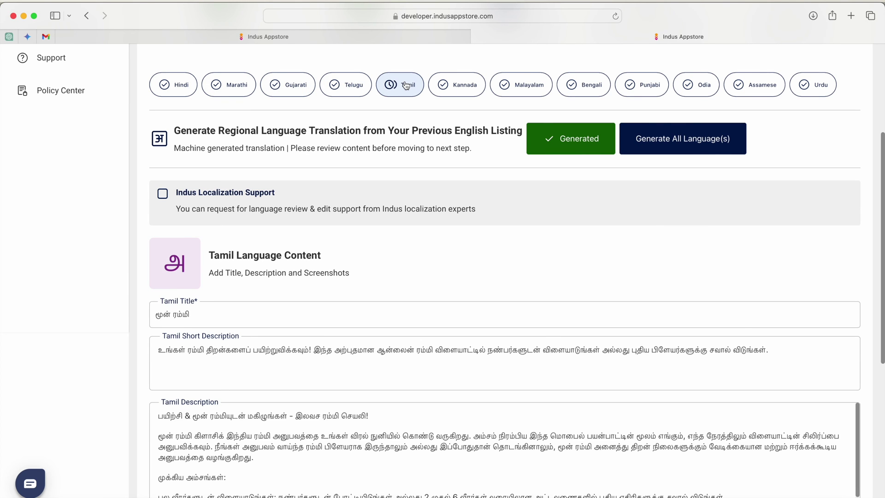
{"action": "left_click", "coordinate": [464, 86]}
{"action": "left_click", "coordinate": [527, 87]}
{"action": "left_click", "coordinate": [595, 87]}
{"action": "left_click", "coordinate": [650, 86]}
{"action": "left_click", "coordinate": [704, 86]}
{"action": "left_click", "coordinate": [762, 86]}
{"action": "left_click", "coordinate": [824, 93]}
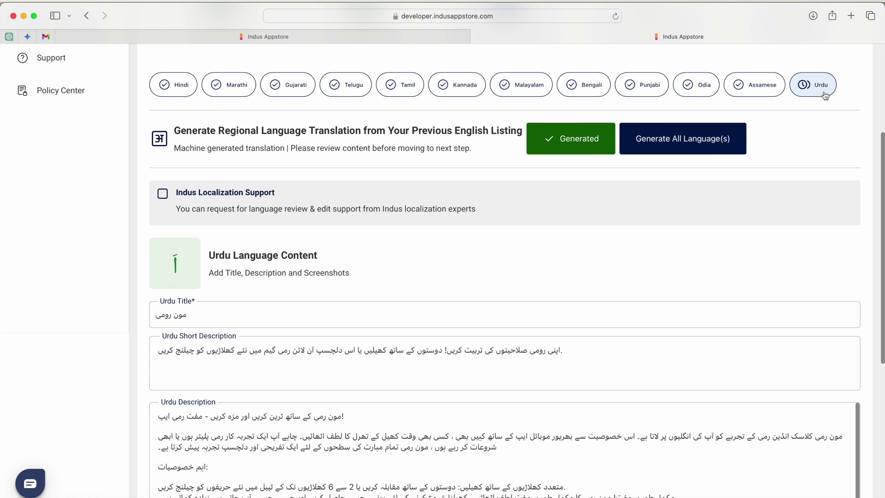
{"action": "scroll", "coordinate": [604, 284], "scroll_direction": "down", "scroll_amount": 10}
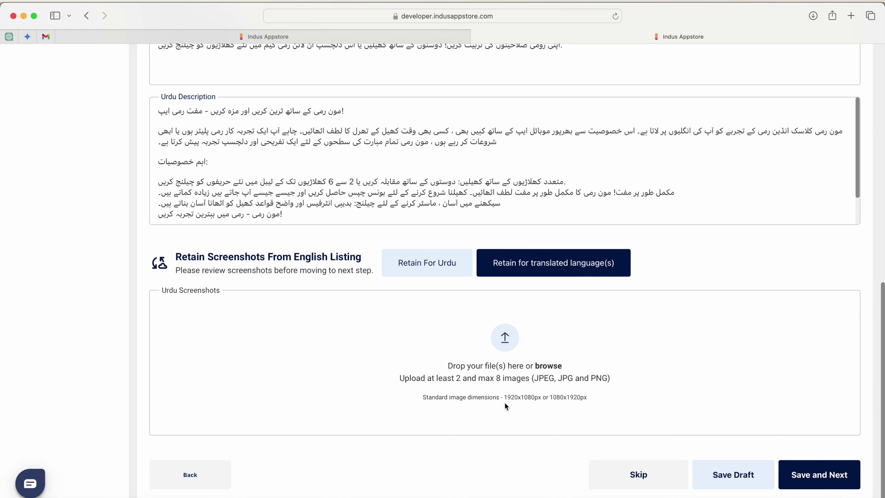
{"action": "scroll", "coordinate": [505, 405], "scroll_direction": "up", "scroll_amount": 12}
{"action": "scroll", "coordinate": [451, 184], "scroll_direction": "down", "scroll_amount": 10}
Save the language listings and scroll through Developer Info to the data-safety categories.
{"action": "left_click", "coordinate": [819, 475]}
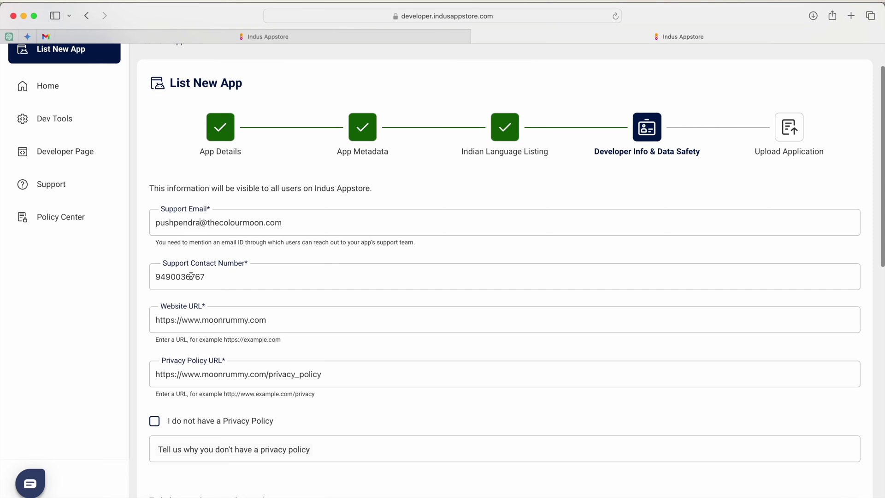
{"action": "scroll", "coordinate": [196, 278], "scroll_direction": "down", "scroll_amount": 3}
{"action": "scroll", "coordinate": [196, 298], "scroll_direction": "down", "scroll_amount": 4}
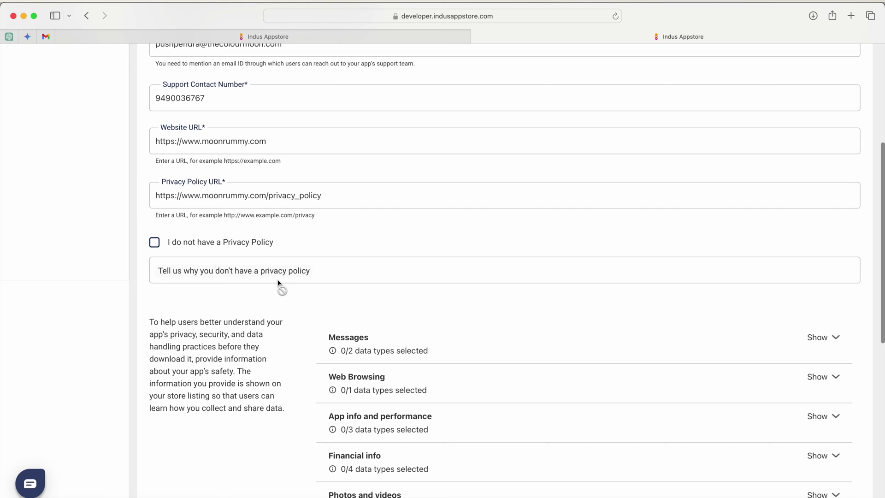
{"action": "scroll", "coordinate": [278, 282], "scroll_direction": "down", "scroll_amount": 4}
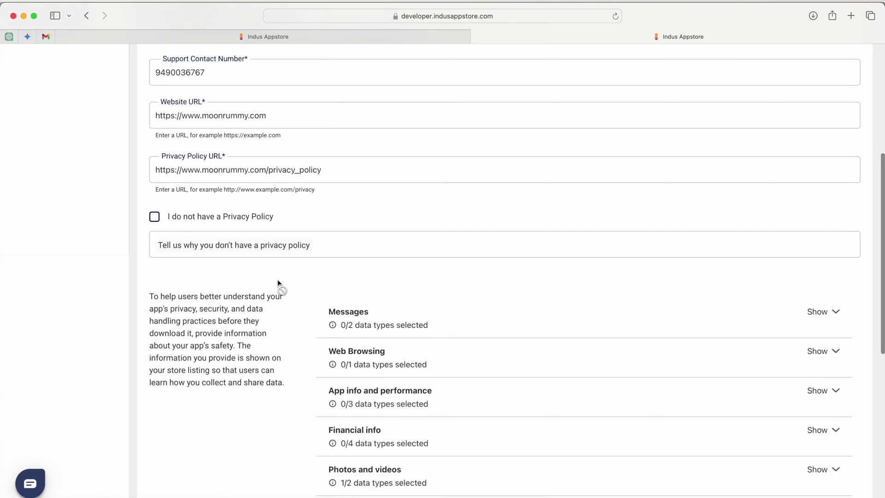
{"action": "scroll", "coordinate": [278, 279], "scroll_direction": "down", "scroll_amount": 2}
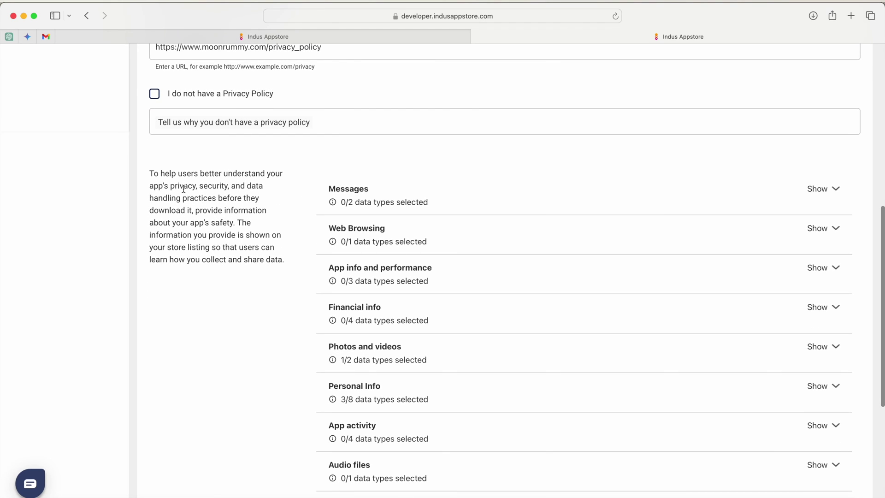
{"action": "scroll", "coordinate": [295, 221], "scroll_direction": "down", "scroll_amount": 3}
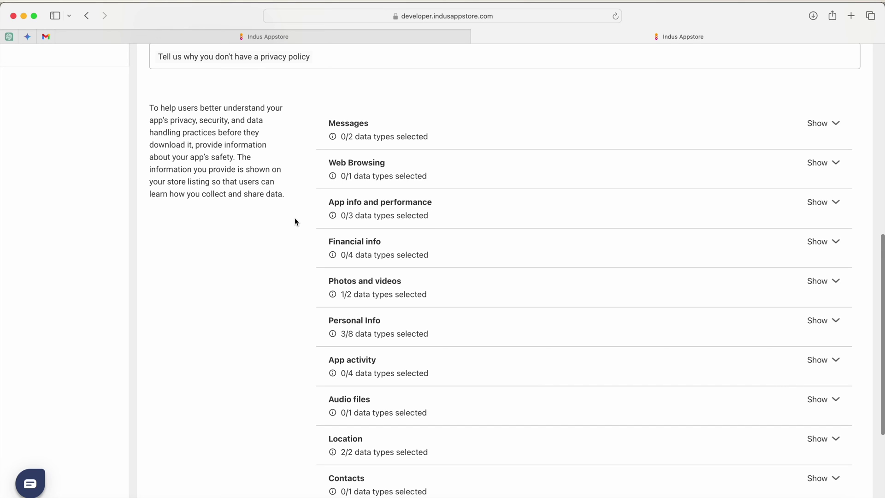
{"action": "left_click", "coordinate": [819, 123]}
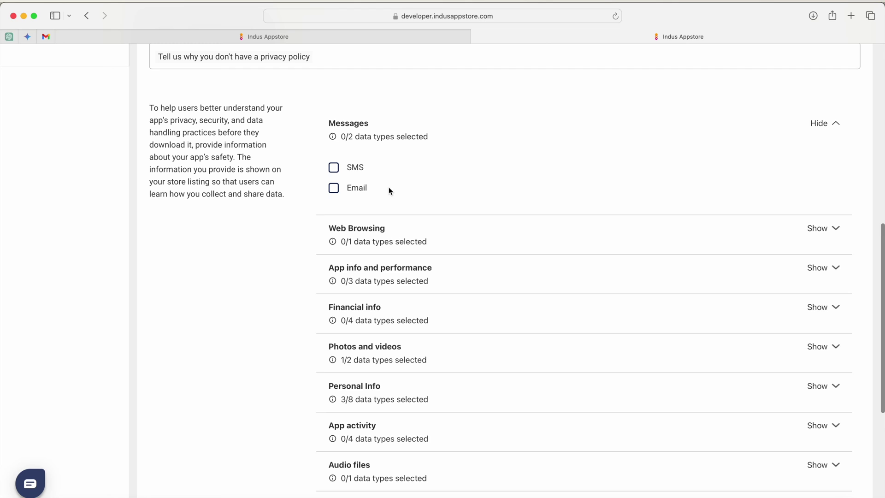
{"action": "left_click", "coordinate": [837, 228]}
{"action": "left_click", "coordinate": [830, 167]}
{"action": "left_click", "coordinate": [830, 166]}
{"action": "left_click", "coordinate": [837, 203]}
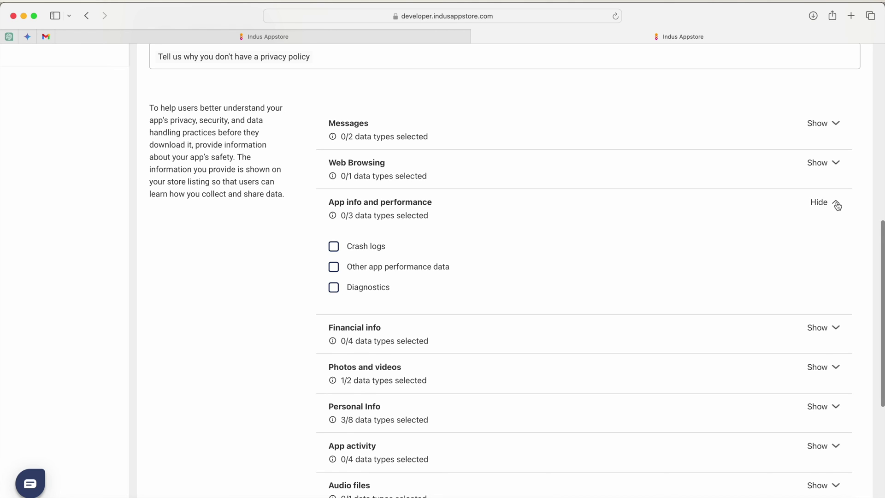
{"action": "left_click", "coordinate": [837, 204]}
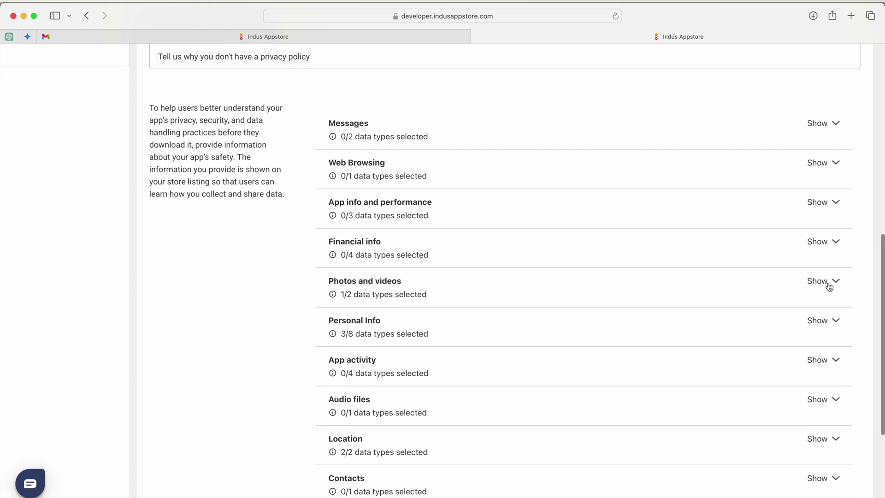
{"action": "left_click", "coordinate": [829, 286]}
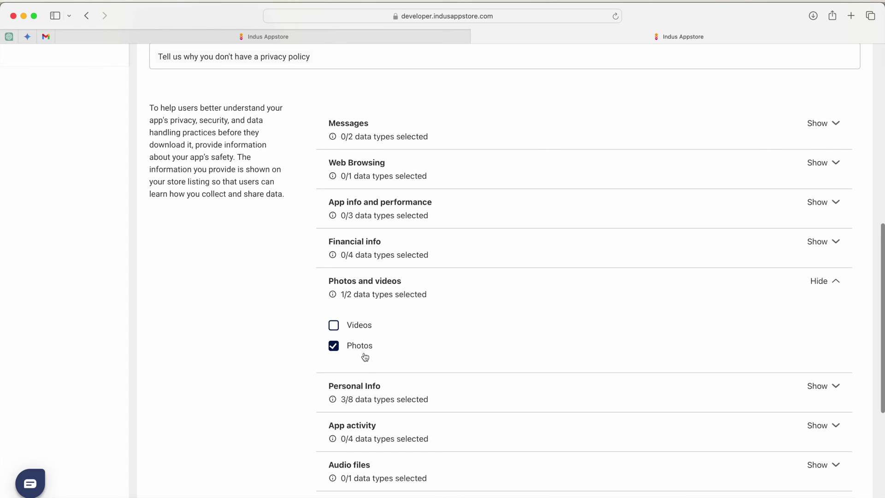
{"action": "left_click", "coordinate": [829, 287]}
{"action": "scroll", "coordinate": [648, 325], "scroll_direction": "down", "scroll_amount": 3}
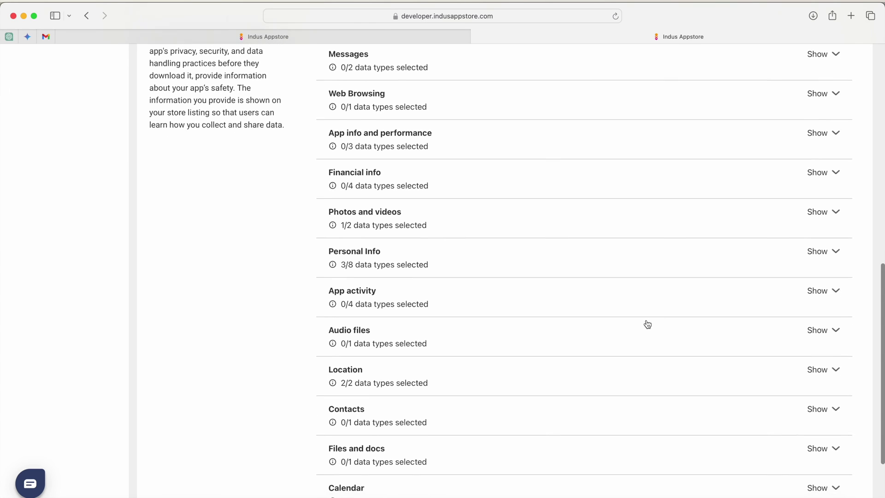
{"action": "left_click", "coordinate": [817, 227]}
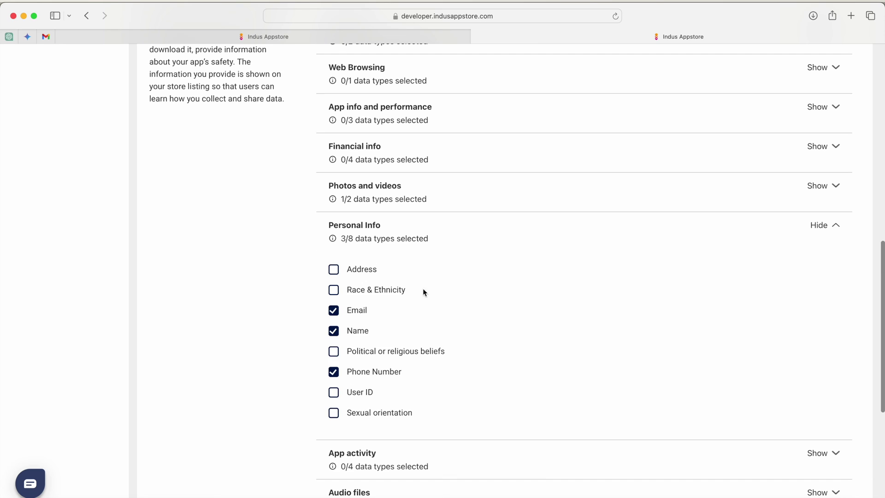
{"action": "scroll", "coordinate": [364, 369], "scroll_direction": "down", "scroll_amount": 6}
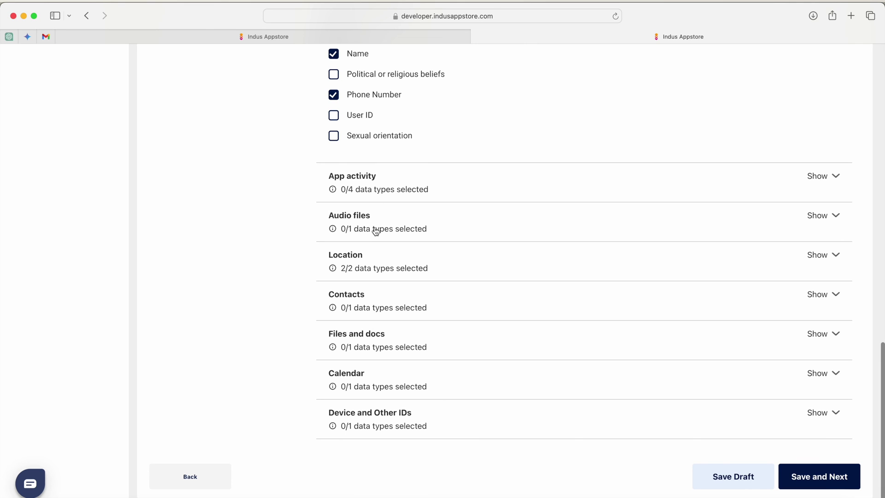
{"action": "left_click", "coordinate": [829, 257]}
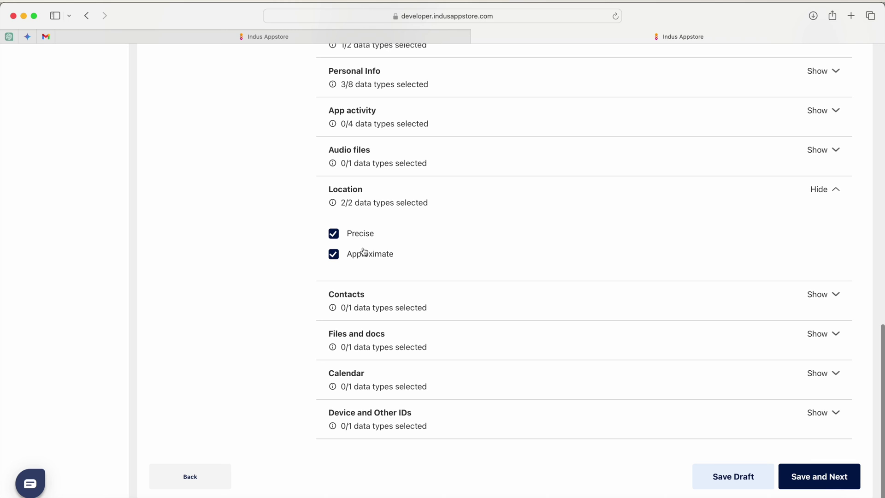
{"action": "left_click", "coordinate": [799, 477]}
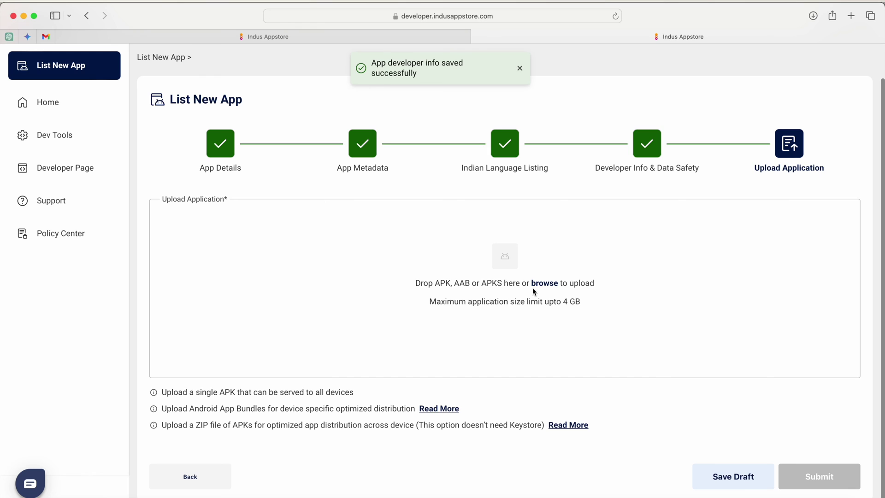
Upload MoonRummy.apk from the Build folder and submit the app for review.
{"action": "left_click", "coordinate": [532, 288]}
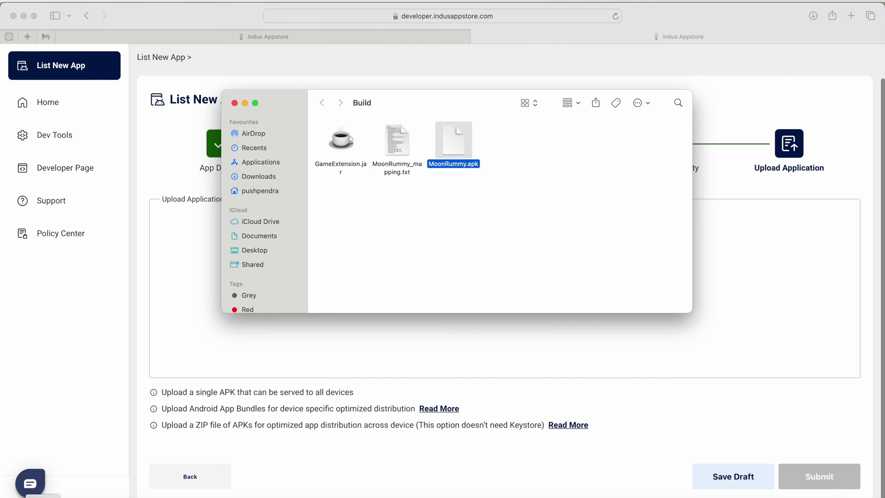
{"action": "double_click", "coordinate": [457, 142]}
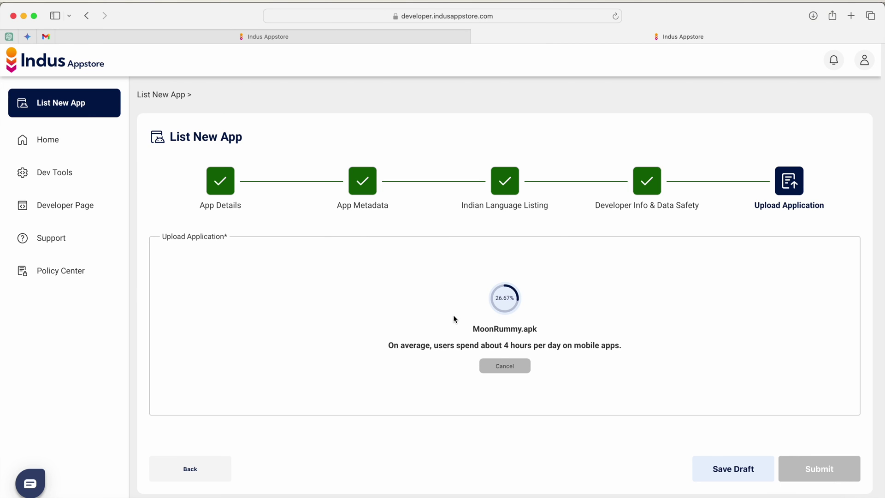
{"action": "scroll", "coordinate": [456, 449], "scroll_direction": "down", "scroll_amount": 1}
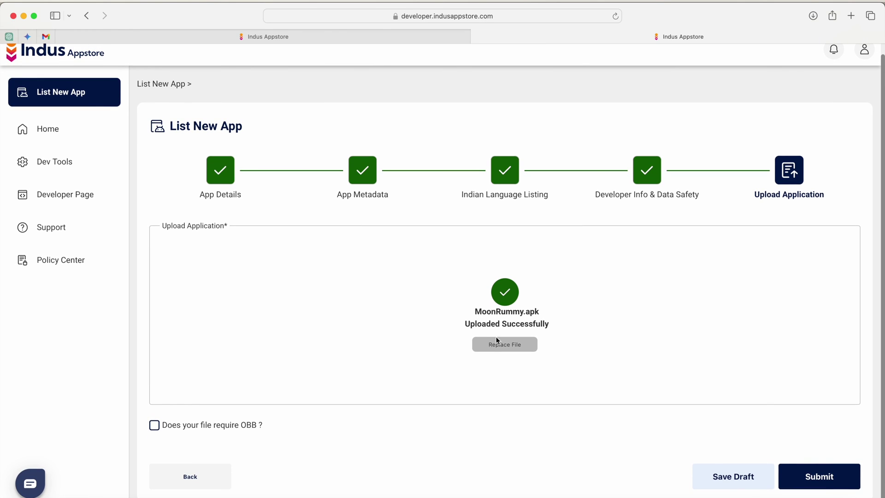
{"action": "left_click", "coordinate": [797, 477]}
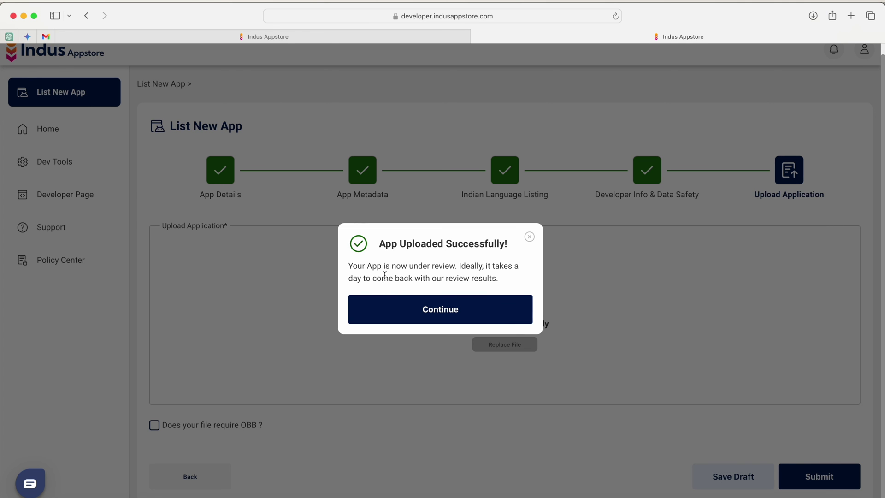